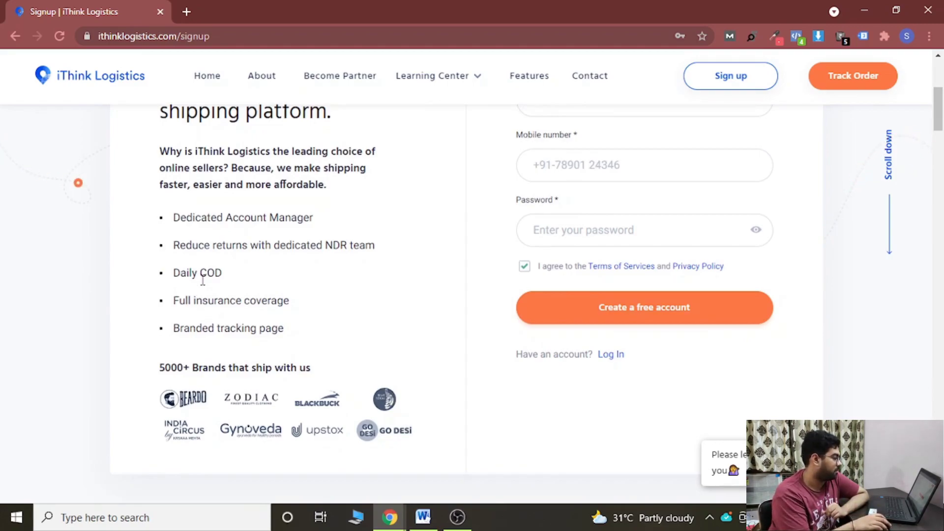
# Step: Examine the platform benefits and the brands that ship with iThink Logistics on the signup page
pyautogui.moveTo(176, 301); pyautogui.dragTo(285, 305)
pyautogui.click(289, 306)
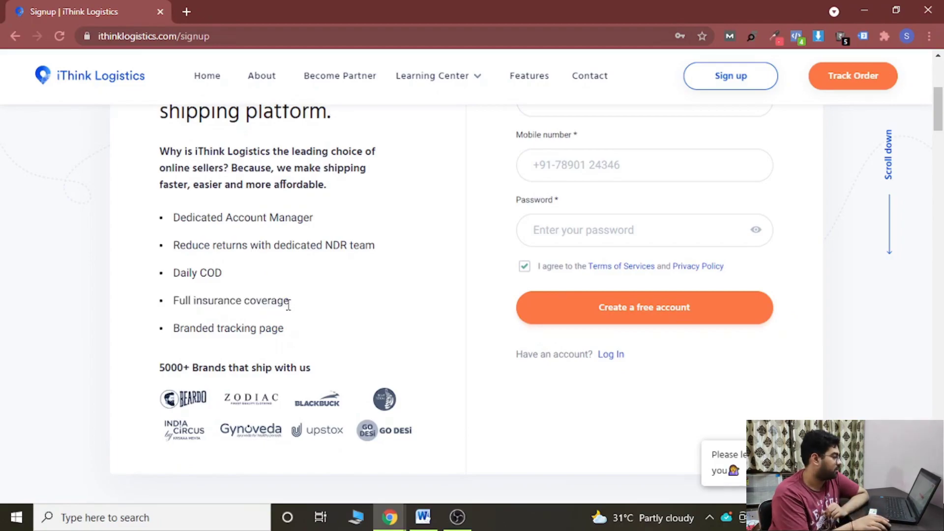
pyautogui.scroll(-2, 211, 344)
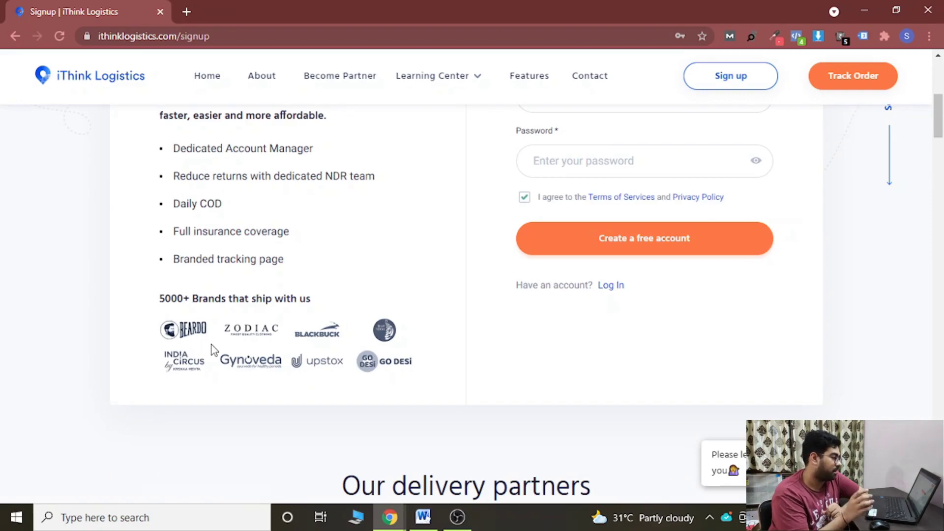
pyautogui.scroll(-1, 212, 351)
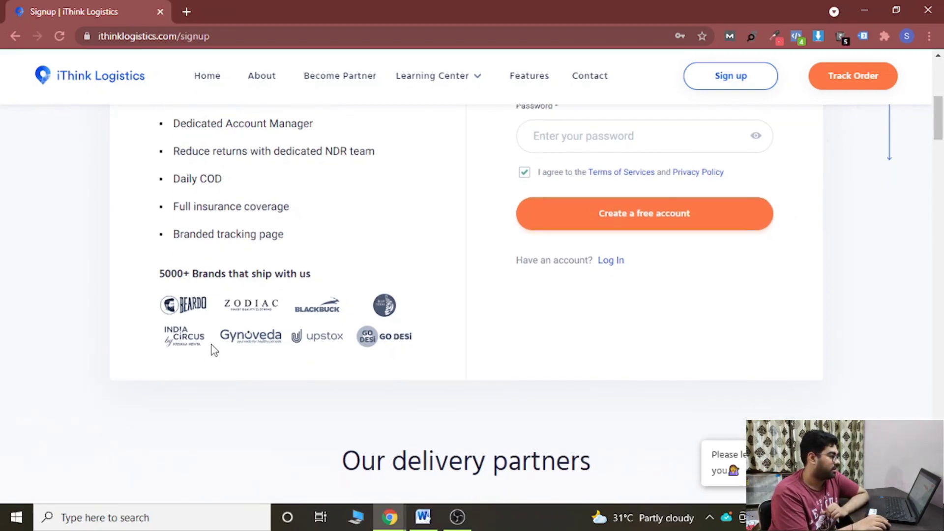
pyautogui.scroll(-1, 214, 350)
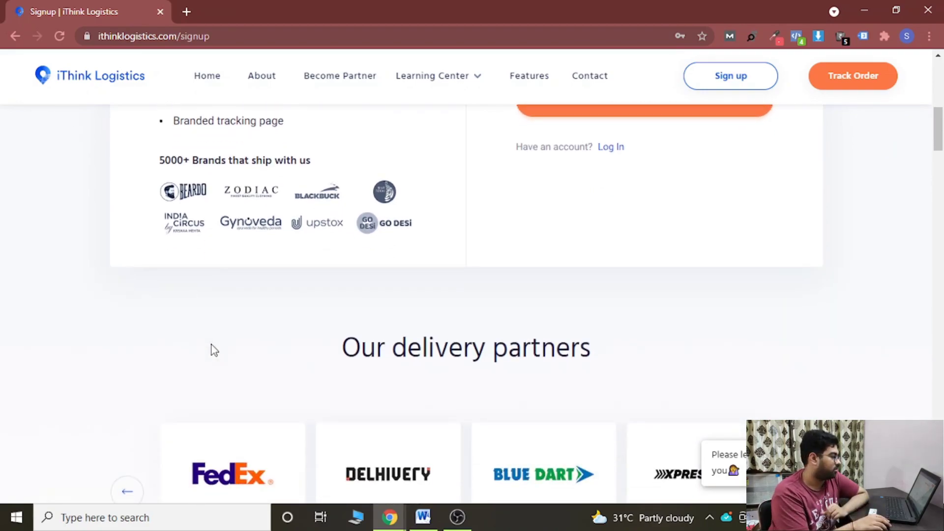
# Step: Browse through the courier companies in the delivery partners carousel
pyautogui.scroll(-3, 212, 350)
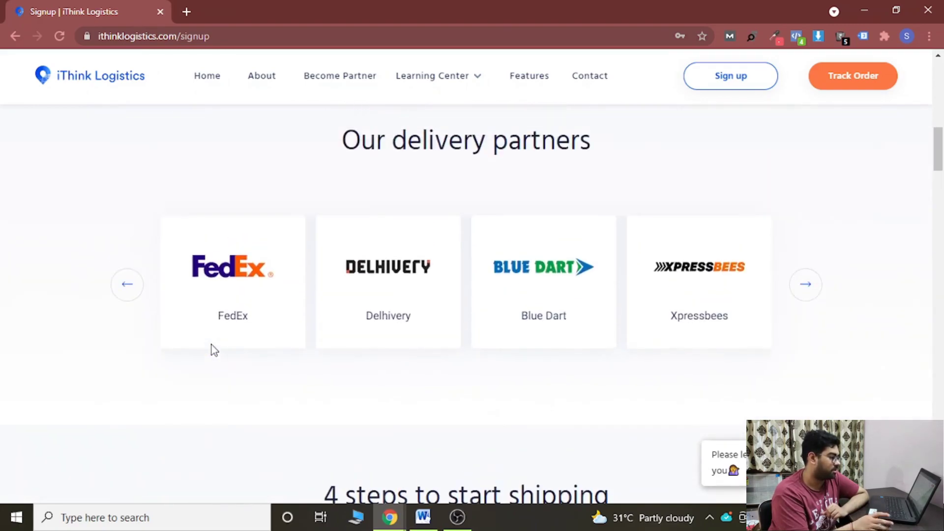
pyautogui.scroll(1, 639, 357)
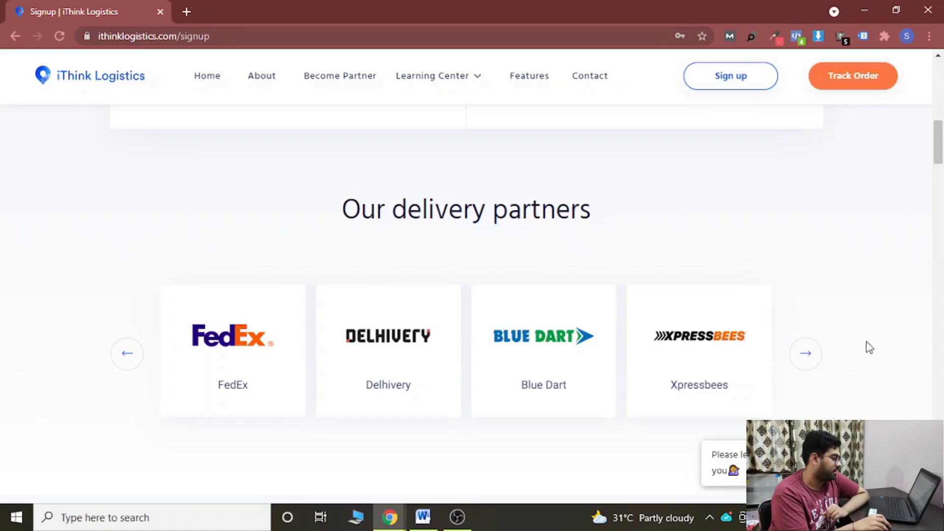
pyautogui.click(804, 358)
pyautogui.click(802, 361)
pyautogui.click(802, 361)
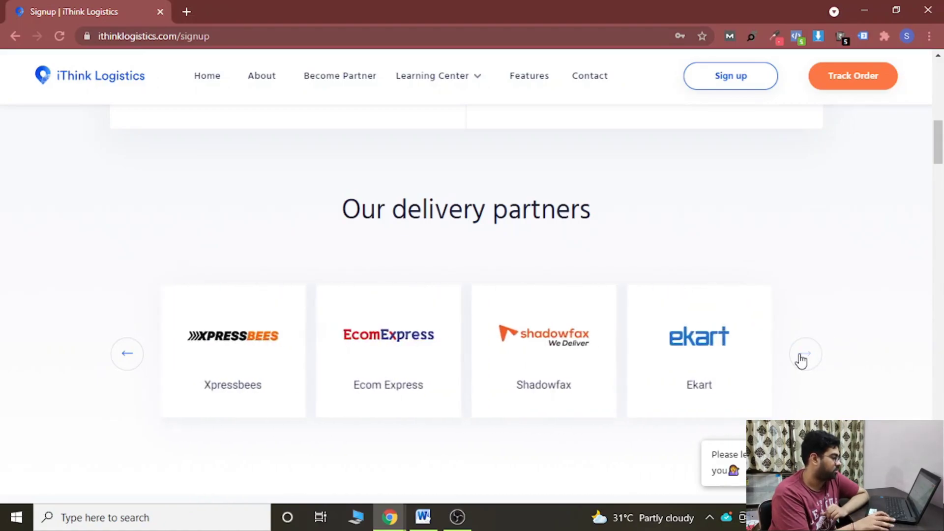
# Step: Examine the fields of the free account signup form, from email address to password and terms agreement
pyautogui.scroll(1, 336, 365)
pyautogui.scroll(5, 336, 365)
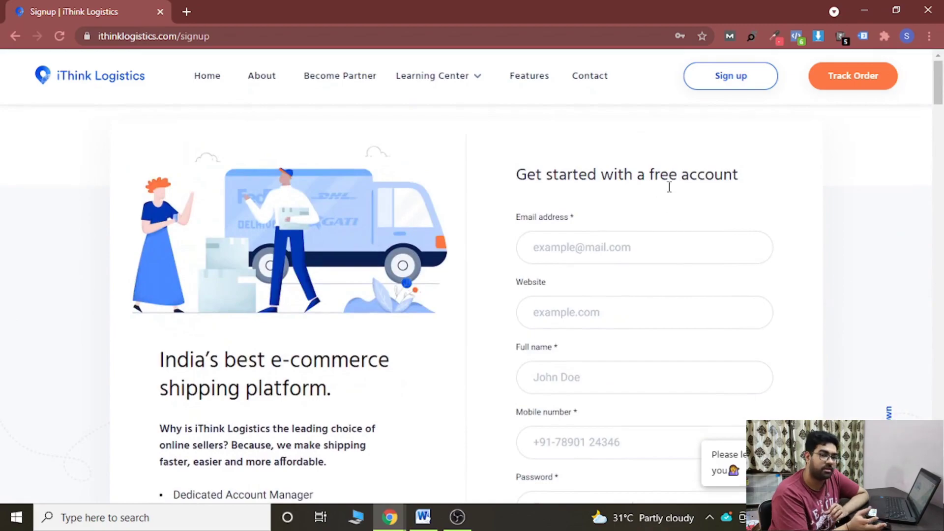
pyautogui.scroll(-1, 669, 185)
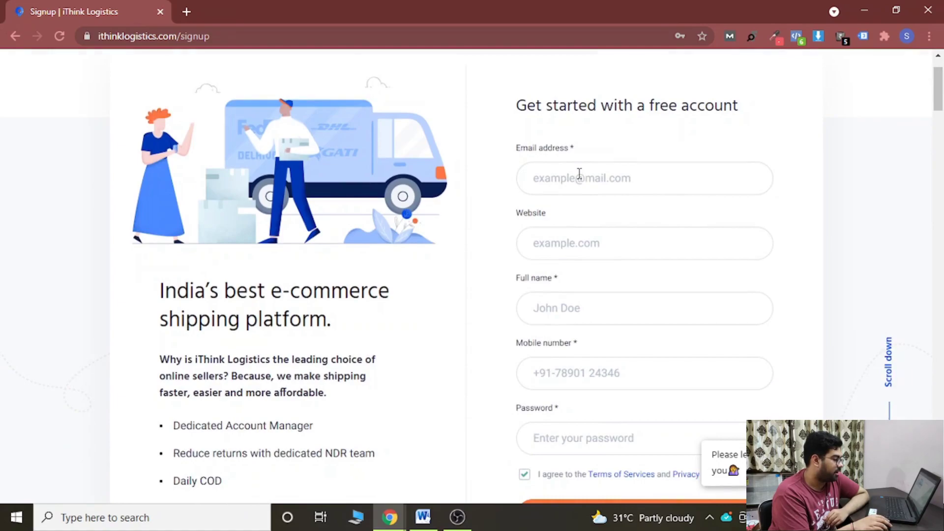
pyautogui.scroll(-1, 590, 235)
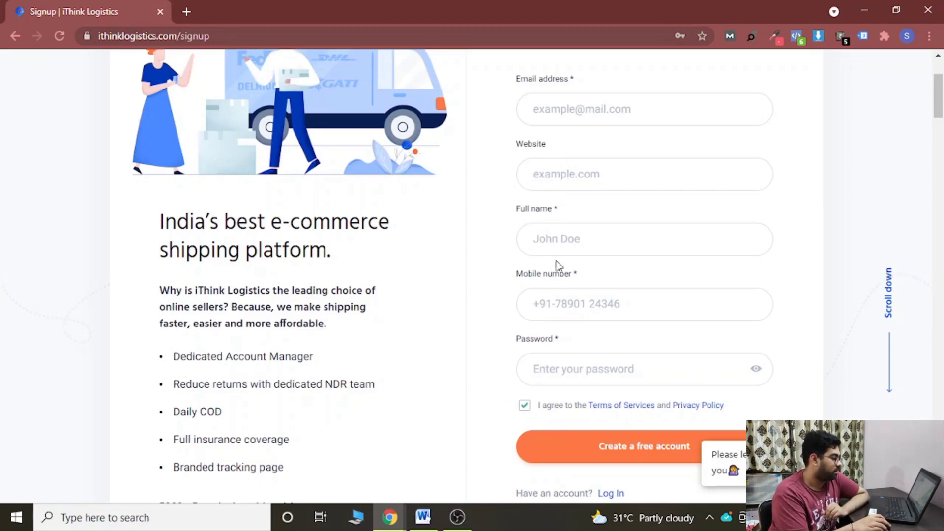
pyautogui.scroll(-1, 586, 302)
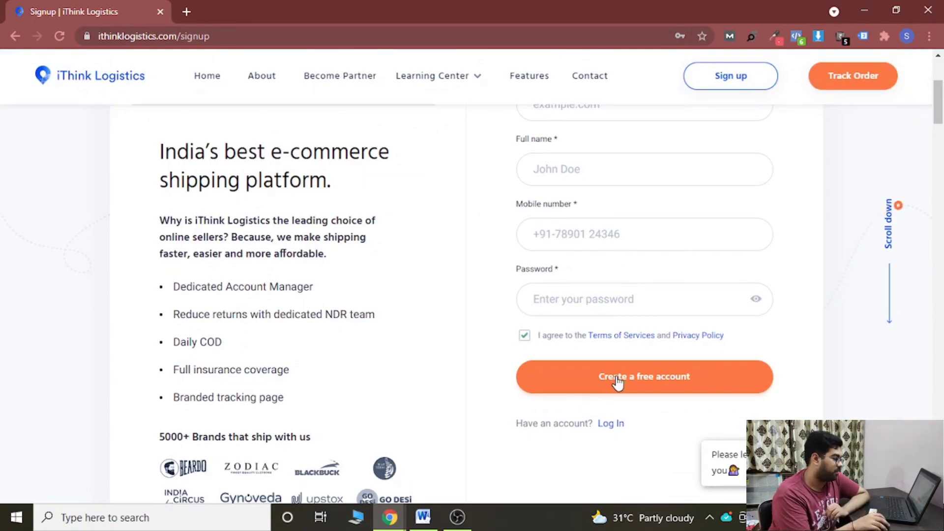
pyautogui.scroll(3, 617, 381)
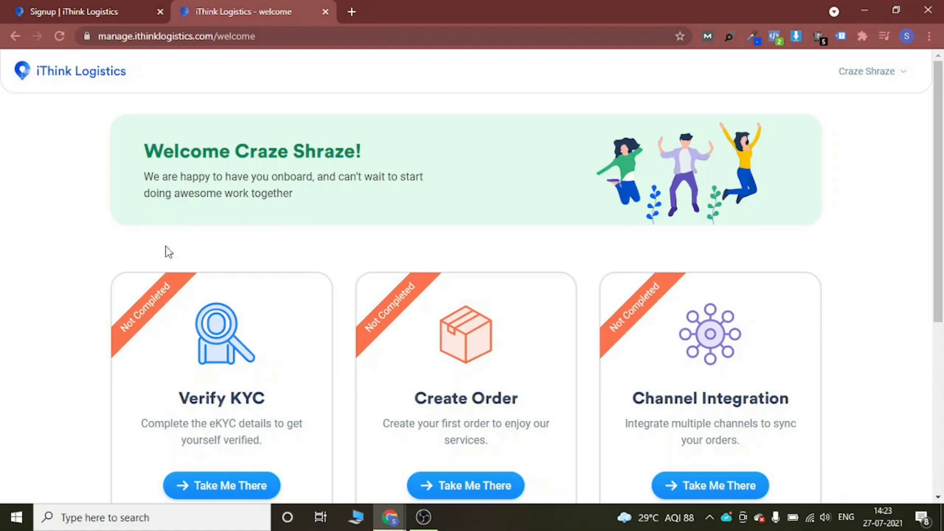
# Step: Review the onboarding tasks on the welcome page and open the Verify KYC form
pyautogui.moveTo(939, 218); pyautogui.dragTo(942, 335)
pyautogui.scroll(3, 244, 364)
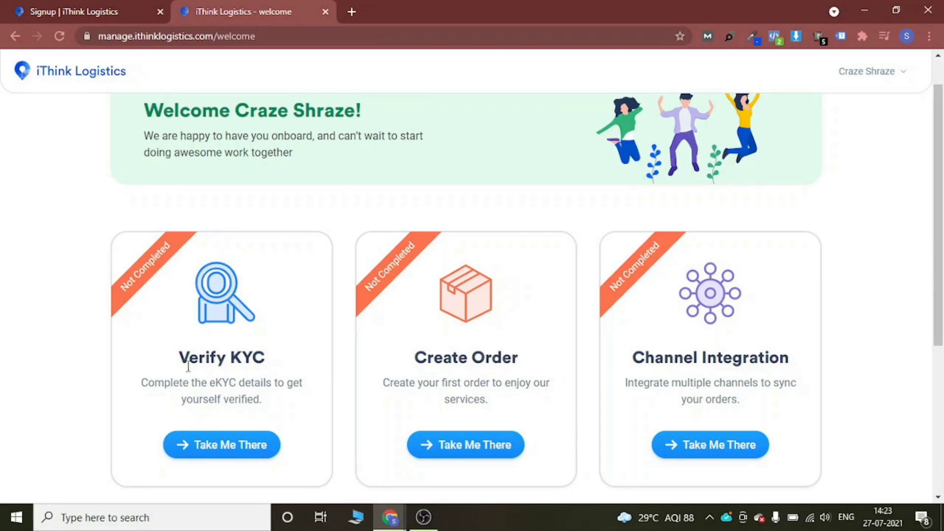
pyautogui.scroll(-4, 187, 371)
pyautogui.scroll(1, 154, 374)
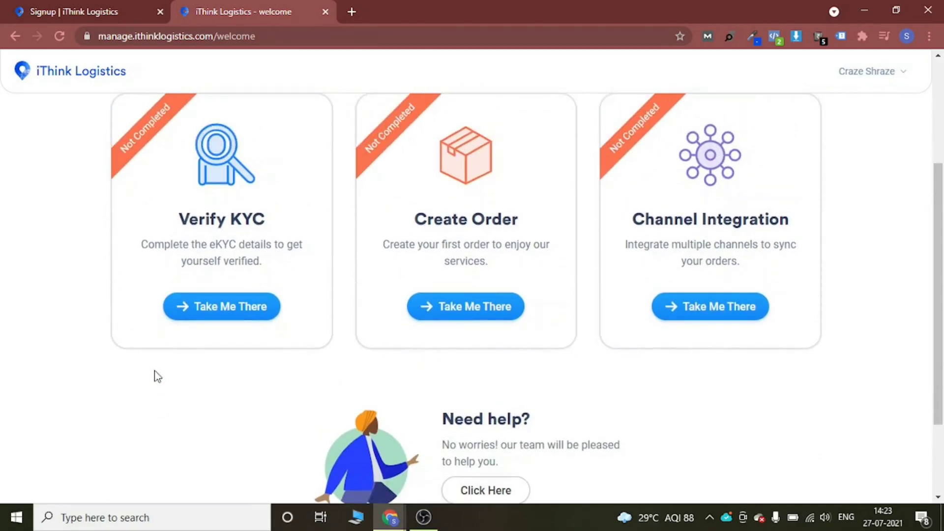
pyautogui.scroll(3, 155, 377)
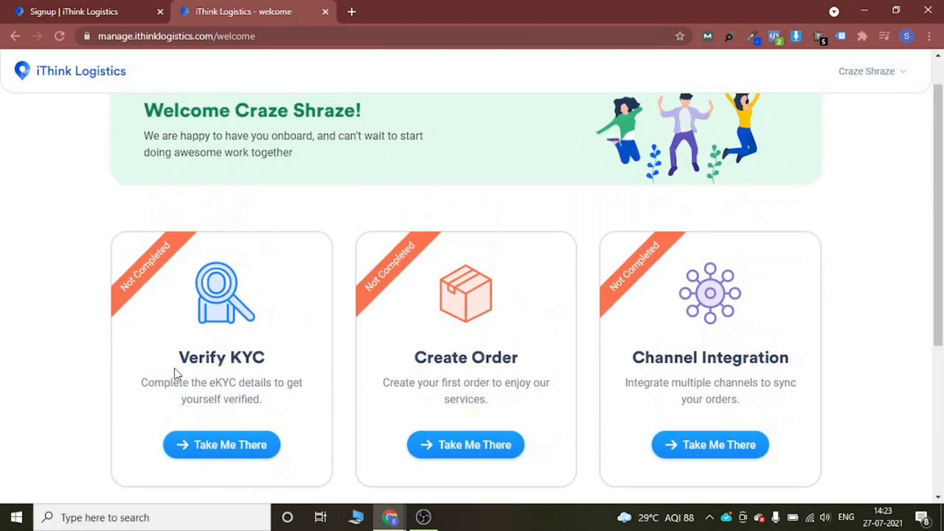
pyautogui.scroll(-2, 177, 375)
pyautogui.scroll(2, 179, 379)
pyautogui.click(221, 459)
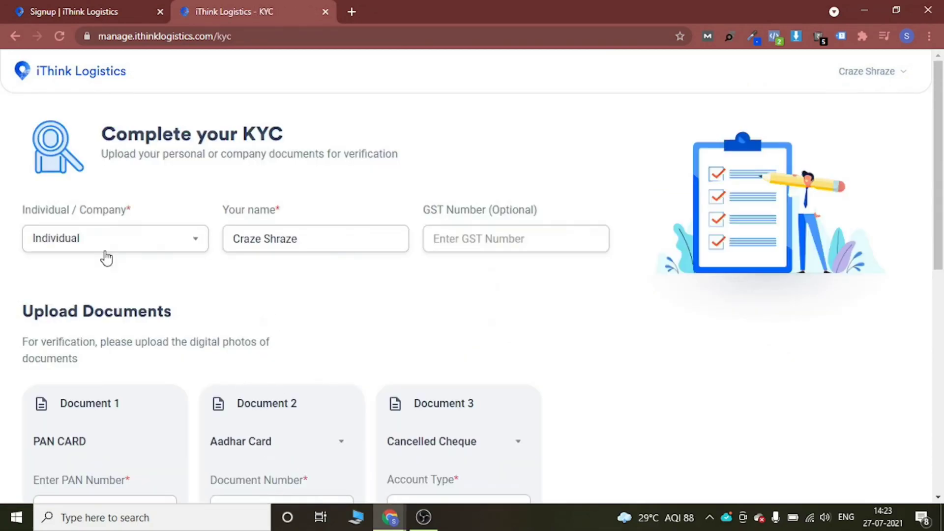
# Step: Examine the Individual / Company choice, the name field and the optional GST number field of the KYC form
pyautogui.click(95, 249)
pyautogui.press('Escape')
pyautogui.doubleClick(296, 238)
pyautogui.click(438, 239)
# Step: Look over the Upload Documents section and view the sample photo for the PAN card
pyautogui.scroll(-3, 460, 288)
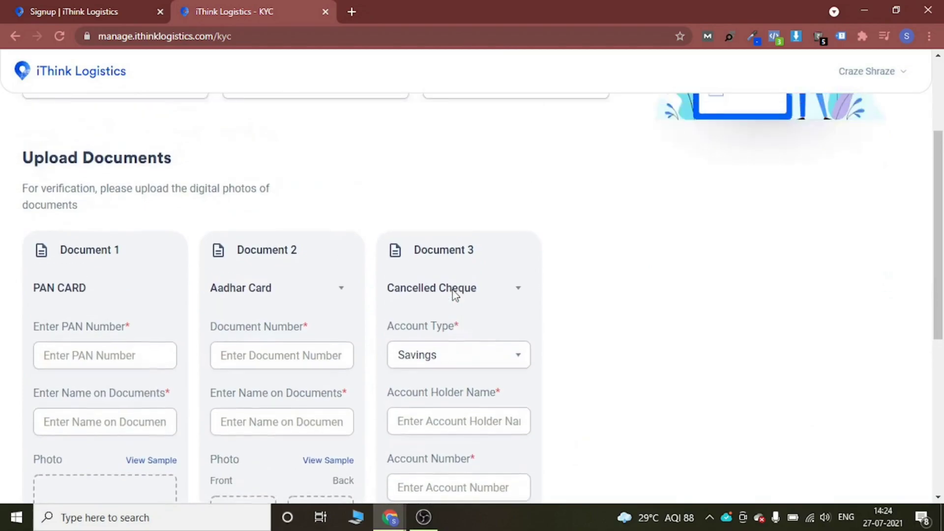
pyautogui.scroll(-5, 453, 291)
pyautogui.scroll(4, 453, 295)
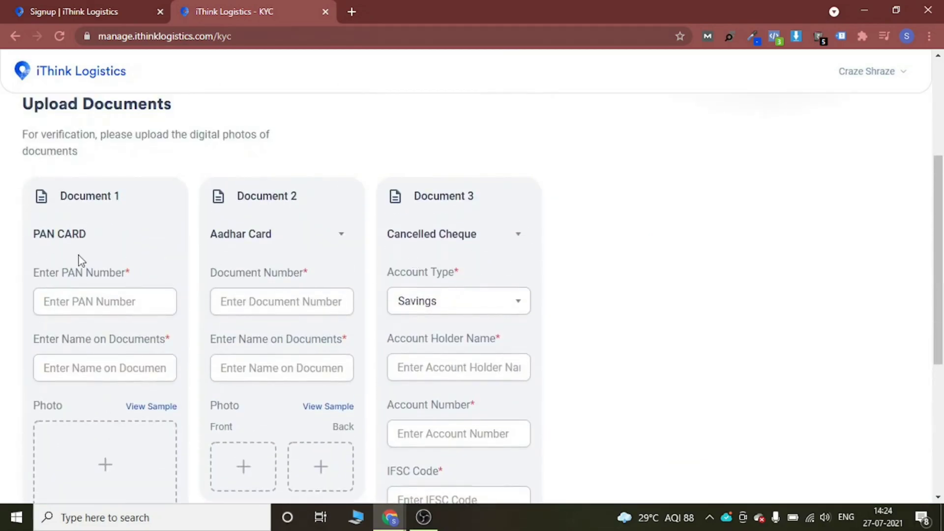
pyautogui.scroll(-2, 83, 251)
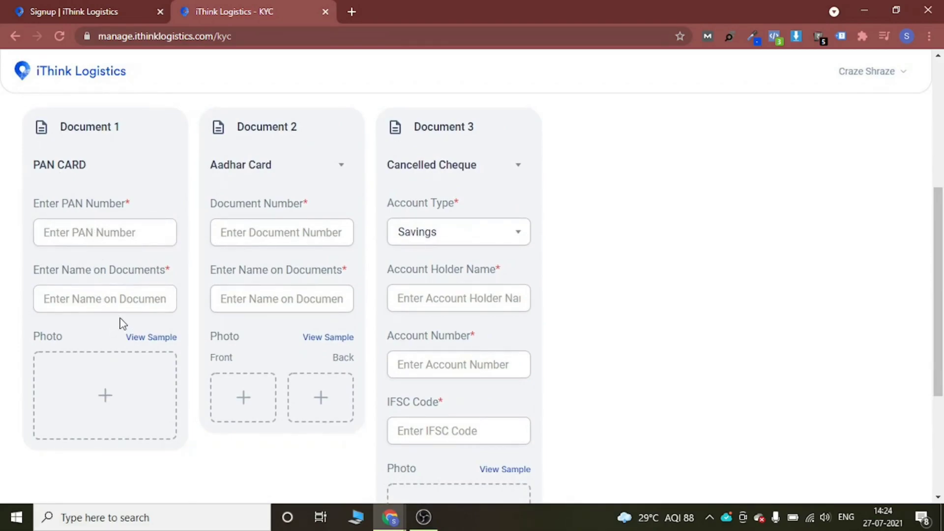
pyautogui.click(143, 337)
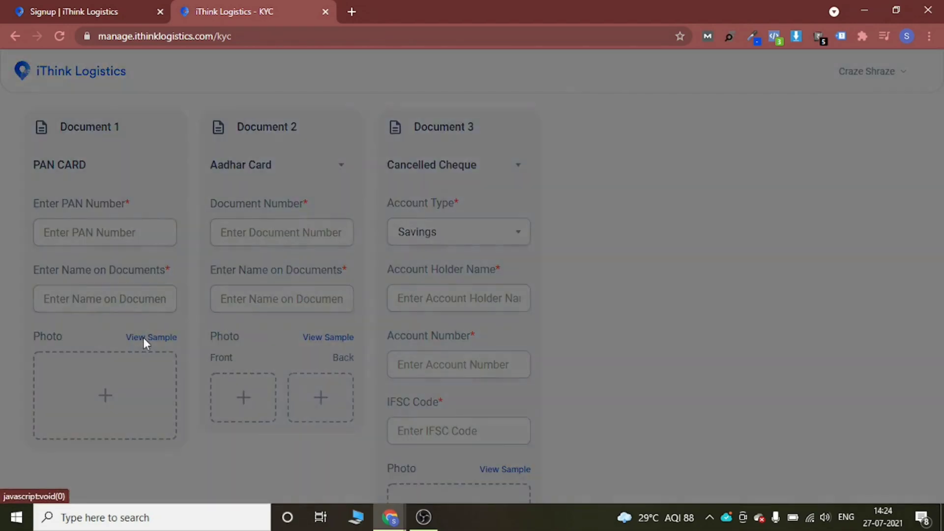
pyautogui.click(145, 347)
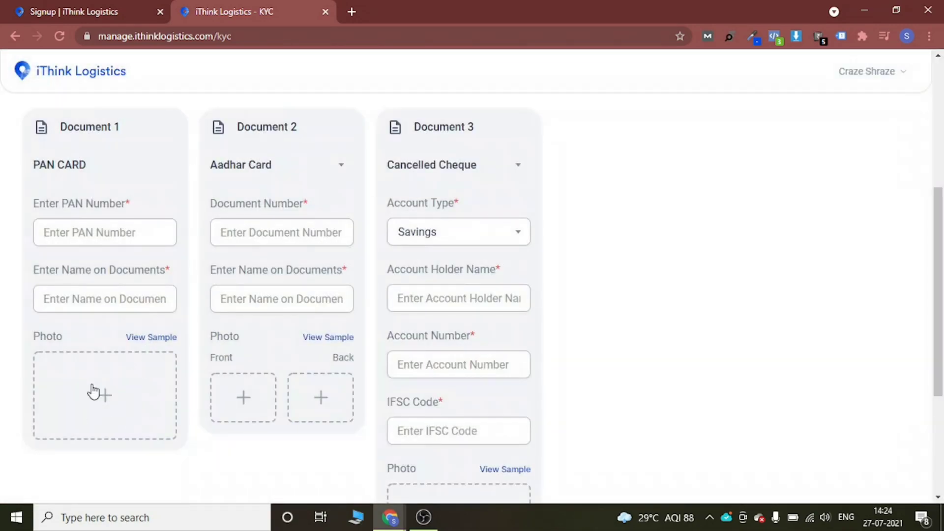
pyautogui.scroll(-1, 103, 401)
pyautogui.scroll(-3, 108, 391)
pyautogui.scroll(5, 143, 377)
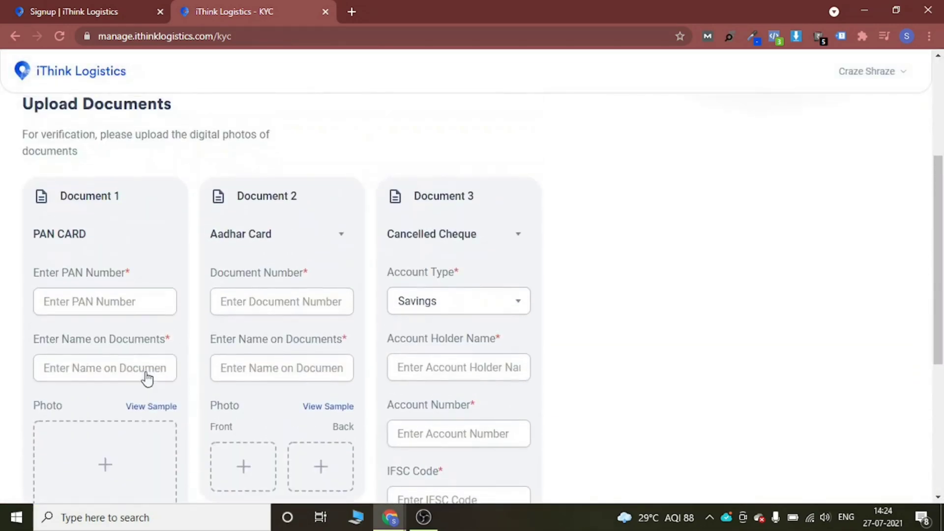
# Step: Set the identification proof for Document 2 to Driving License
pyautogui.scroll(-2, 221, 276)
pyautogui.click(262, 172)
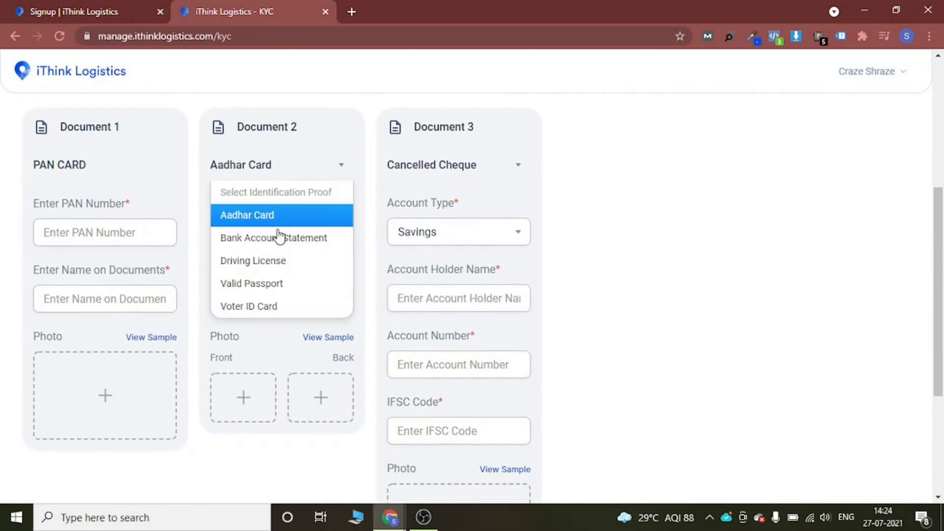
pyautogui.click(286, 266)
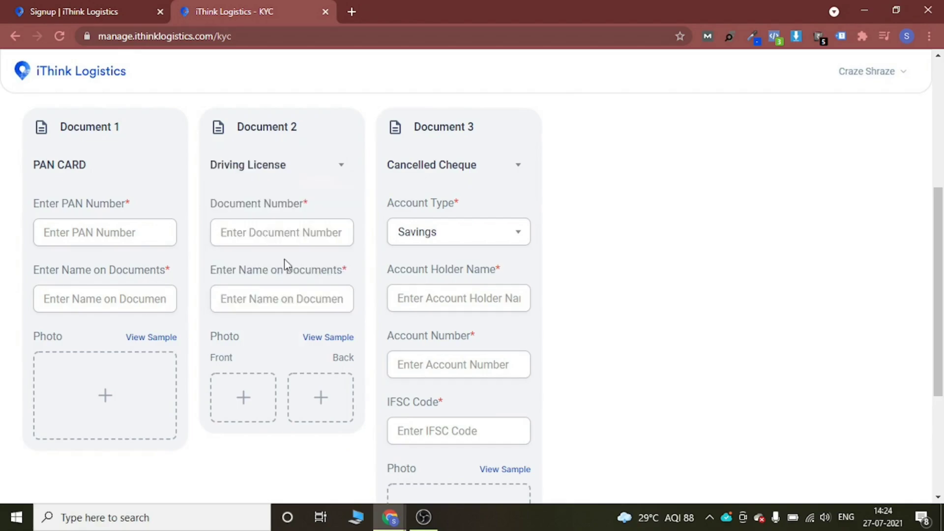
# Step: View the sample and instructions for the front and back photos of the driving licence
pyautogui.click(279, 234)
pyautogui.click(316, 339)
pyautogui.scroll(-6, 685, 306)
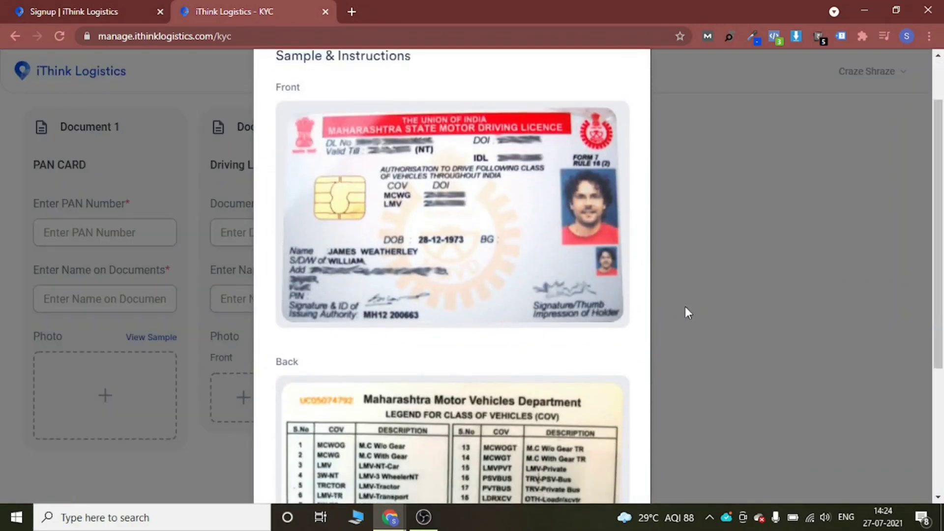
pyautogui.click(684, 307)
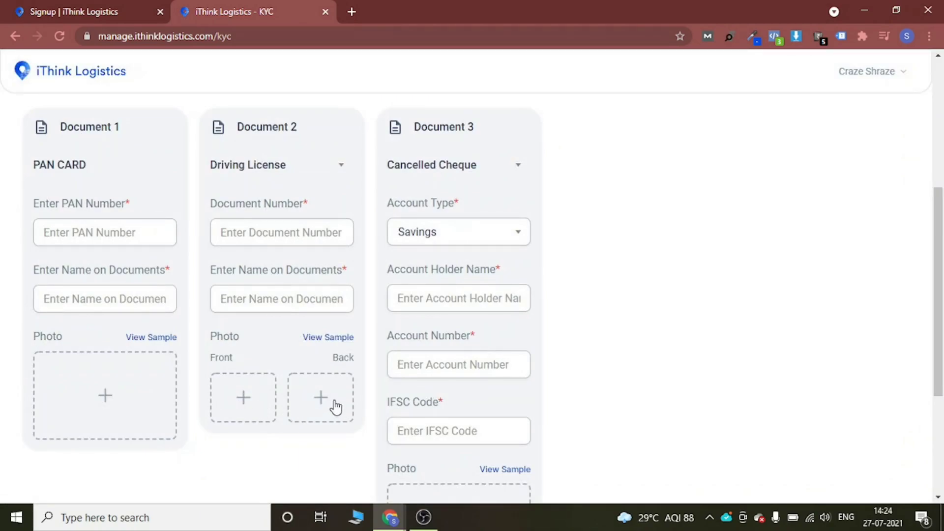
# Step: Check the available bank proof types and account types for Document 3, keeping Cancelled Cheque and Savings
pyautogui.click(498, 173)
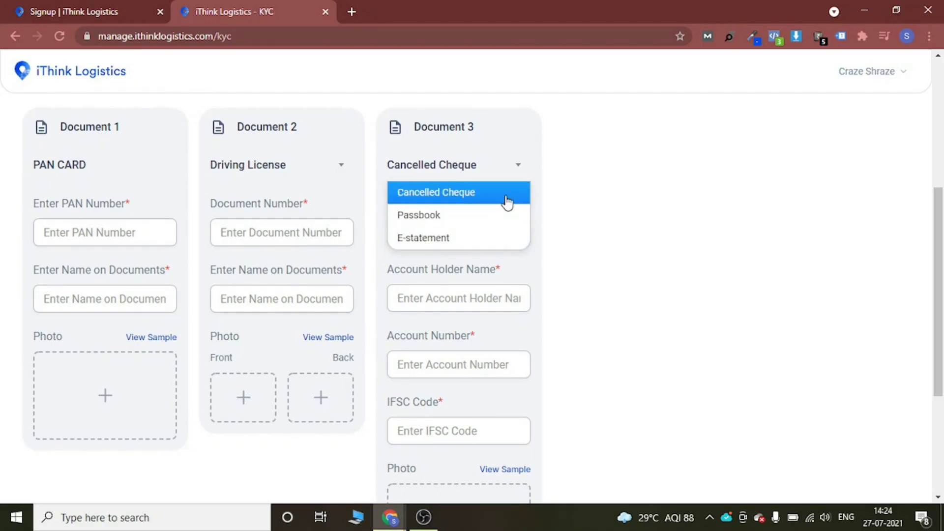
pyautogui.click(568, 207)
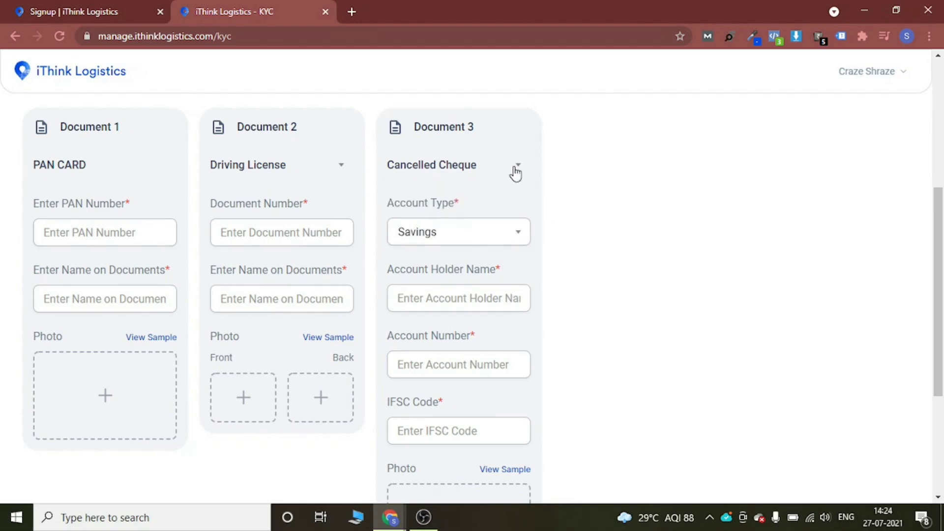
pyautogui.scroll(-1, 538, 222)
pyautogui.scroll(1, 538, 221)
pyautogui.click(467, 245)
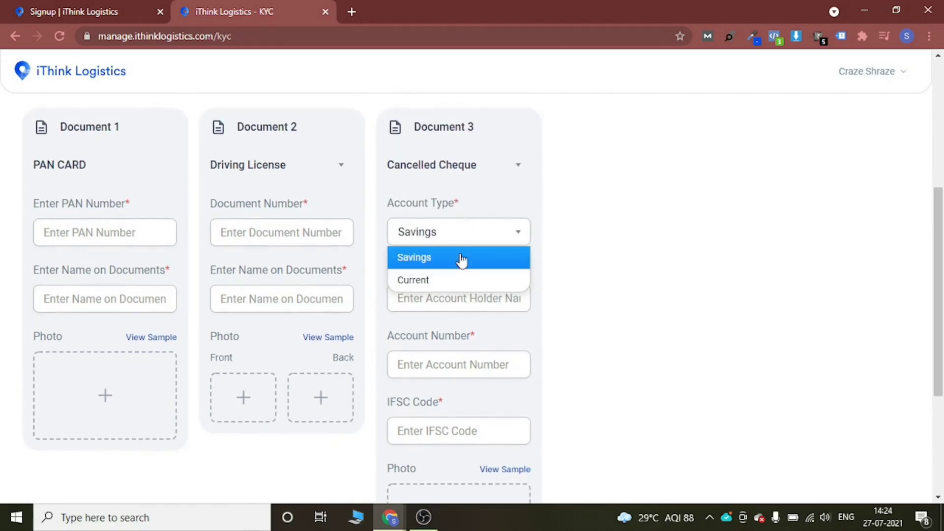
pyautogui.click(468, 241)
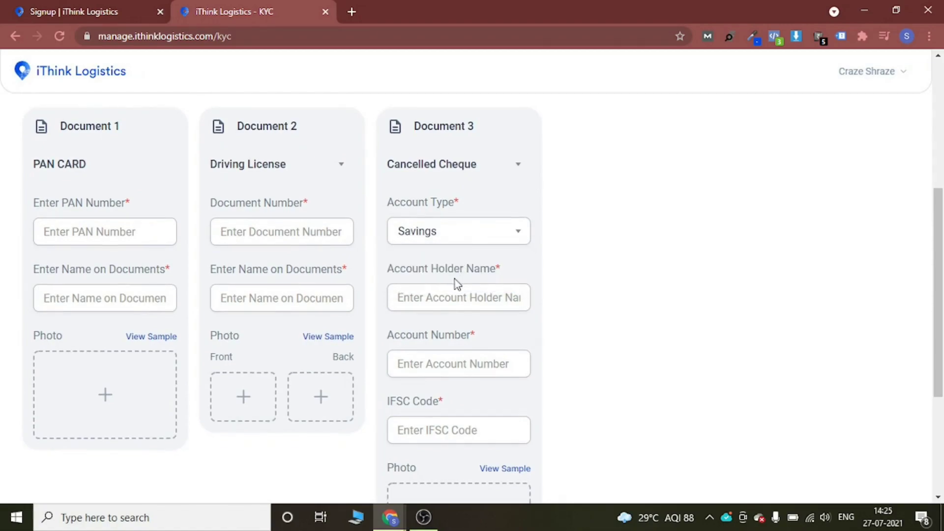
# Step: Examine the remaining bank detail fields of Document 3 and view the cancelled cheque photo sample
pyautogui.scroll(-1, 448, 233)
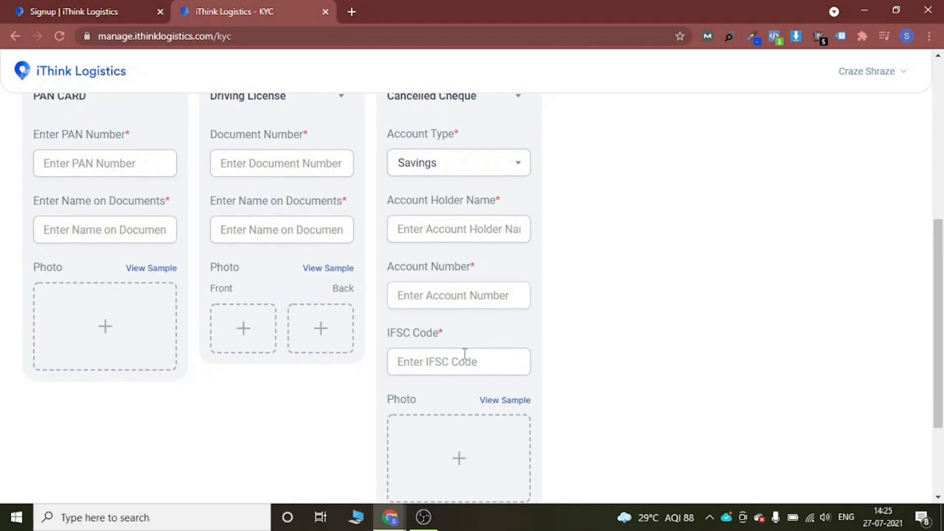
pyautogui.scroll(-2, 575, 352)
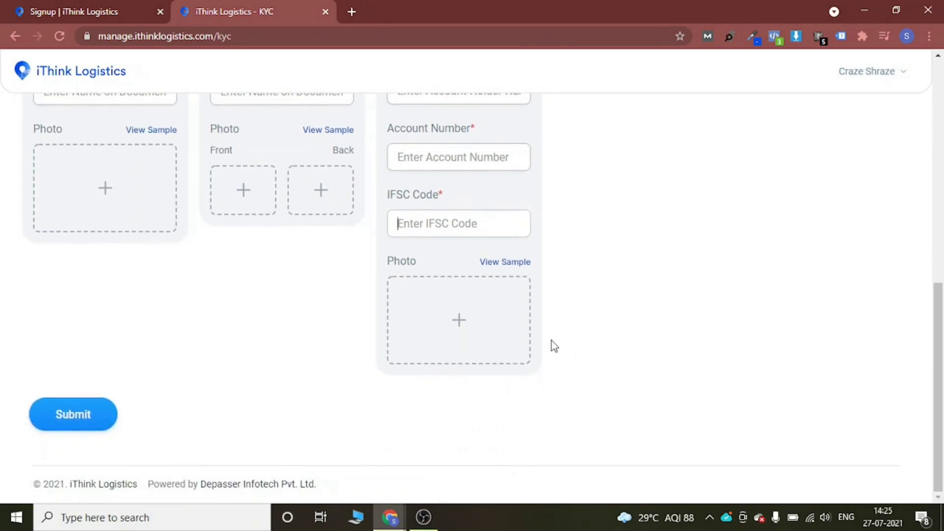
pyautogui.scroll(1, 518, 340)
pyautogui.click(507, 332)
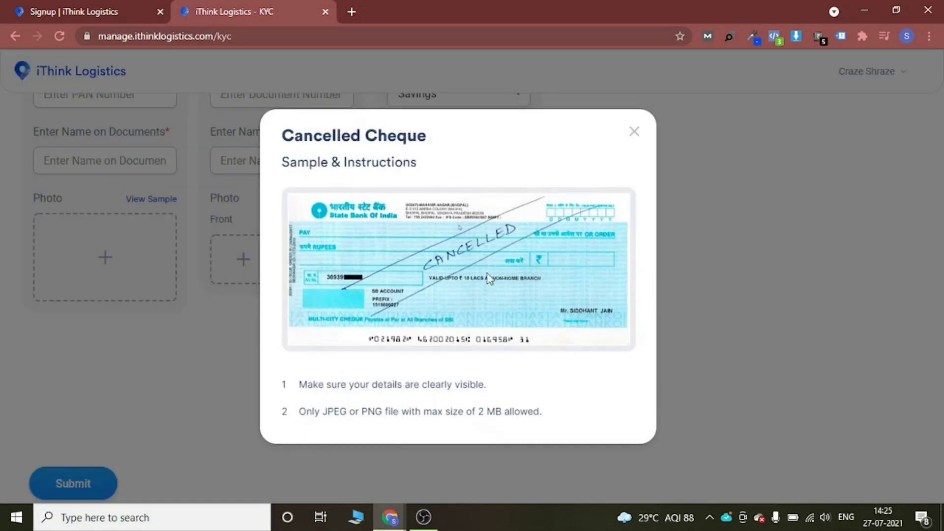
pyautogui.click(745, 306)
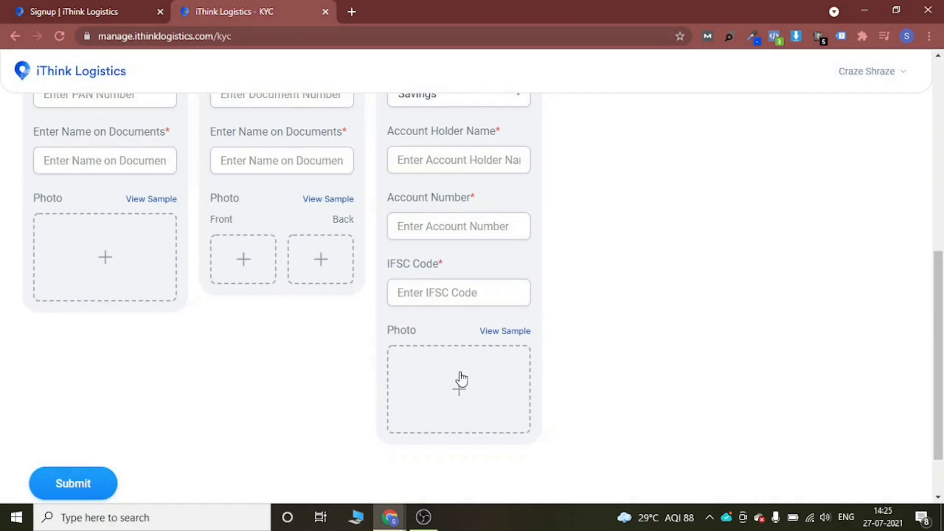
pyautogui.scroll(-1, 462, 386)
pyautogui.scroll(3, 422, 295)
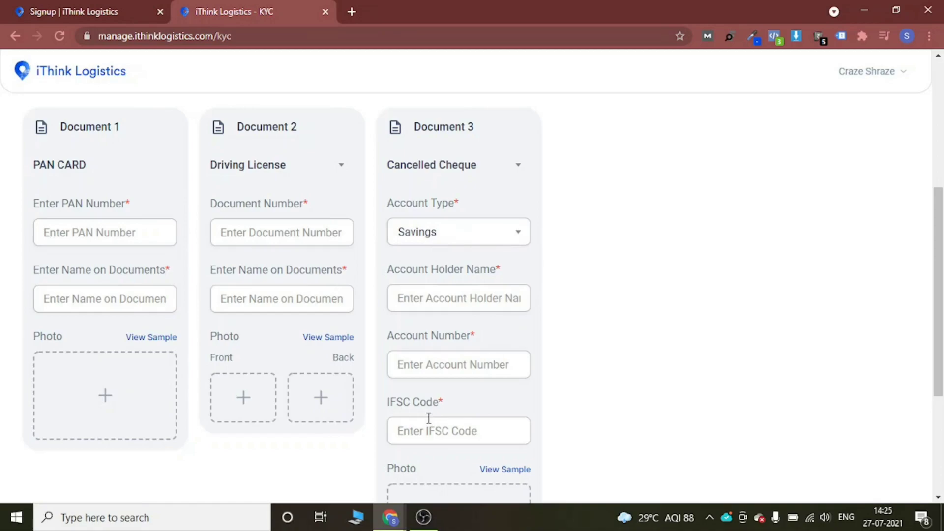
pyautogui.scroll(-3, 429, 418)
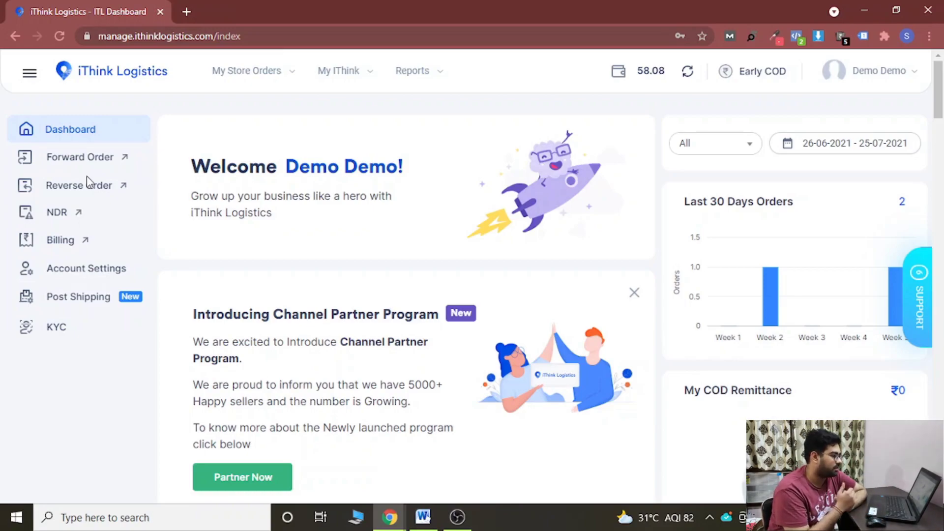
pyautogui.moveTo(938, 78)
pyautogui.mouseDown()
pyautogui.moveTo(940, 217)
pyautogui.moveTo(939, 78)
pyautogui.mouseUp()
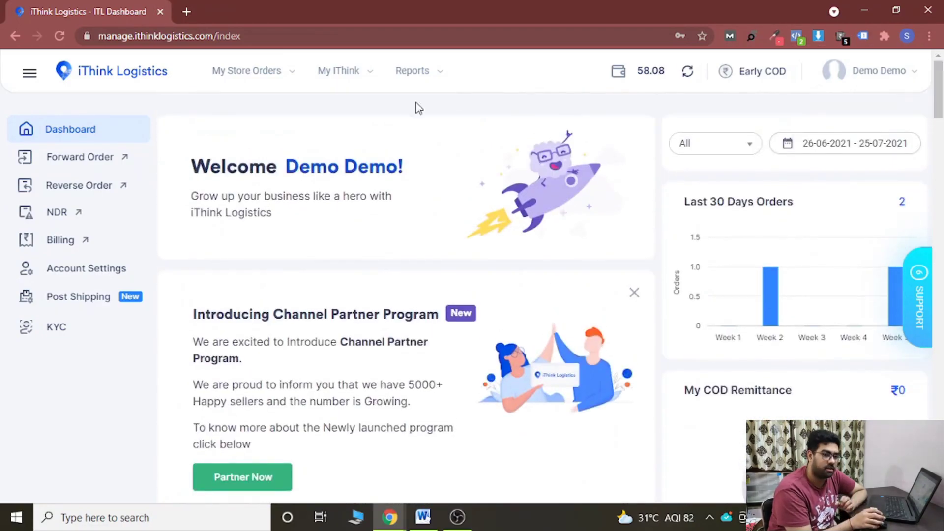
# Step: Look through the shortcuts in the dashboard's main menu, from Top Selected and Orders through Billing and Non Delivery Report, and close it
pyautogui.click(27, 75)
pyautogui.scroll(10, 79, 163)
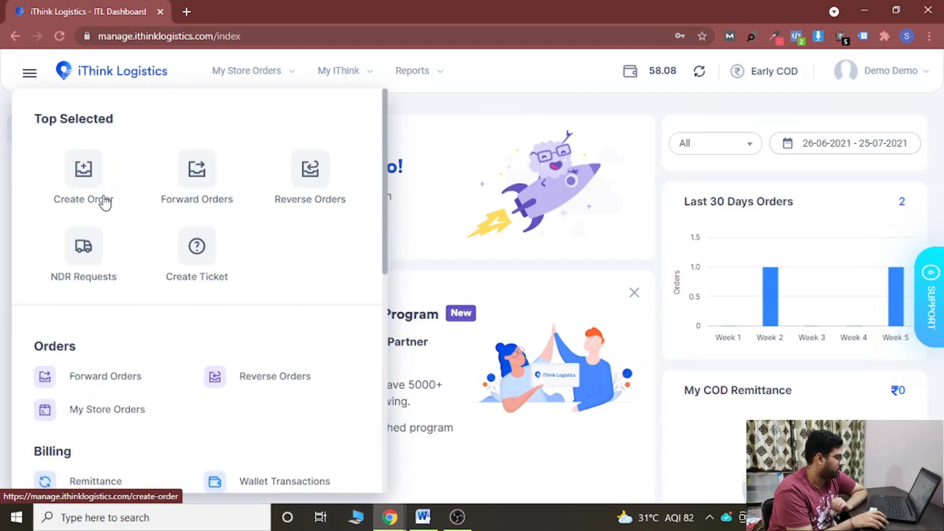
pyautogui.scroll(-5, 205, 308)
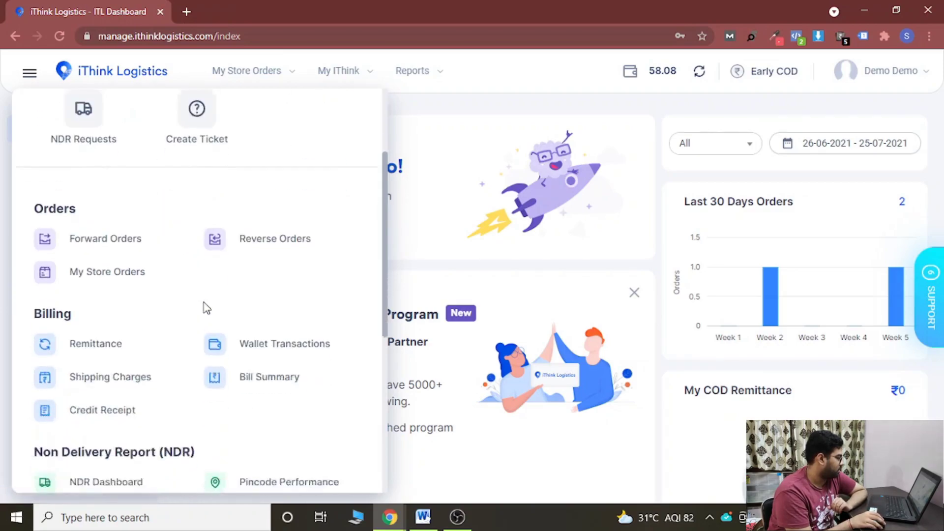
pyautogui.scroll(-3, 204, 308)
pyautogui.scroll(7, 270, 172)
pyautogui.scroll(-5, 165, 204)
pyautogui.scroll(3, 134, 244)
pyautogui.scroll(-4, 74, 238)
pyautogui.scroll(-3, 84, 295)
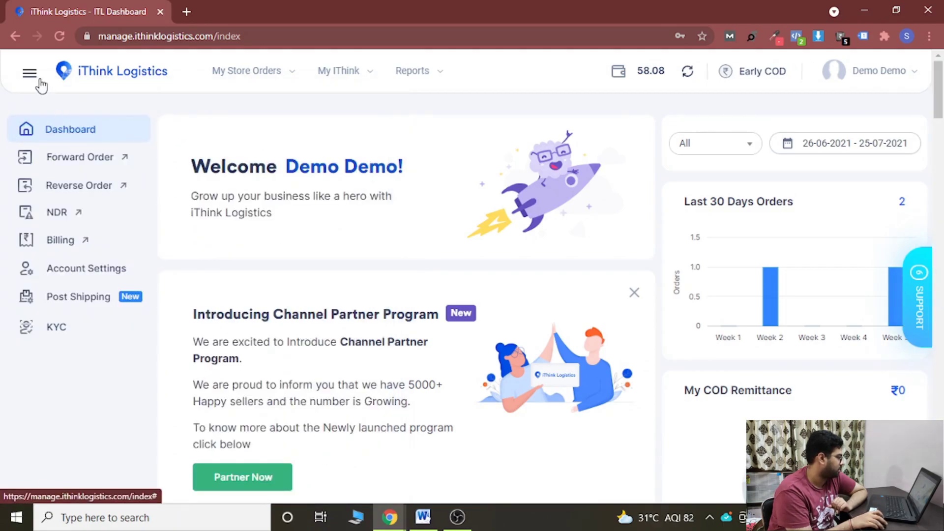
pyautogui.click(30, 83)
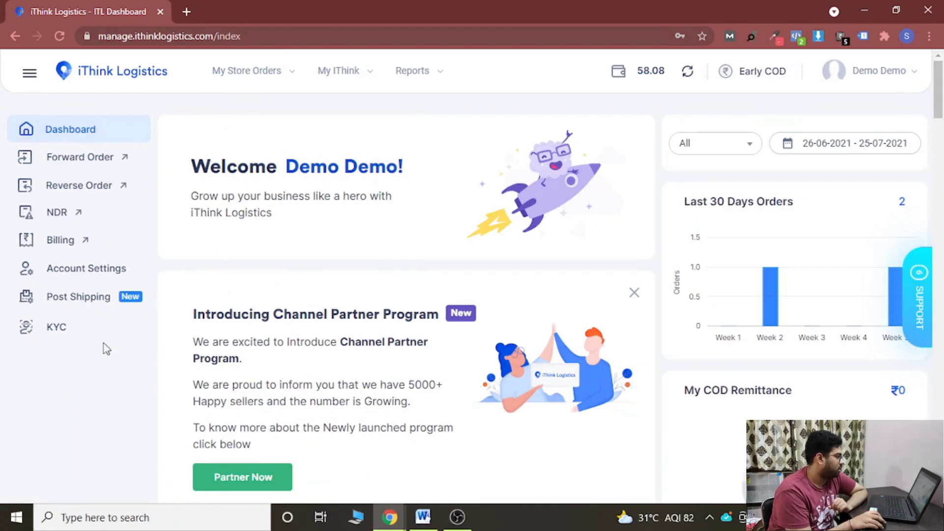
# Step: View the options under My Store Orders, My IThink, Reports and the account profile in the dashboard header
pyautogui.click(251, 73)
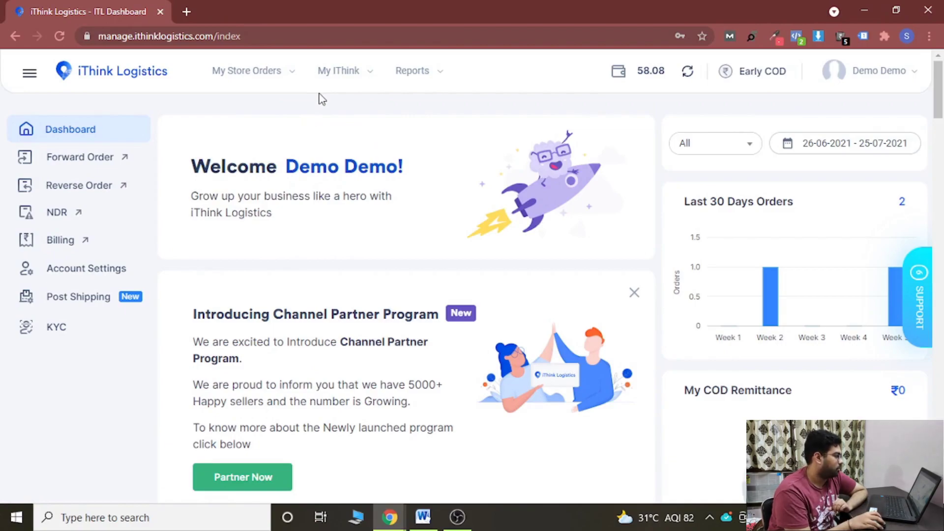
pyautogui.moveTo(344, 81)
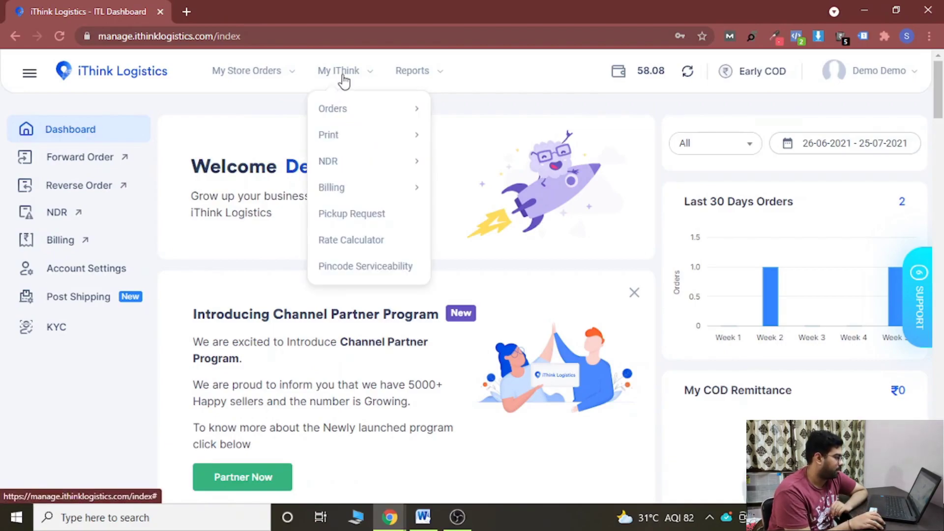
pyautogui.moveTo(382, 177)
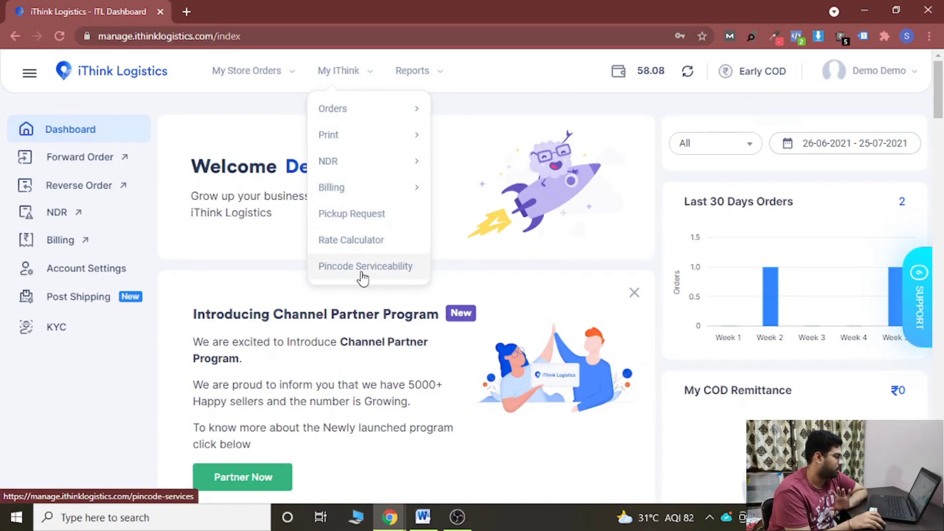
pyautogui.moveTo(428, 69)
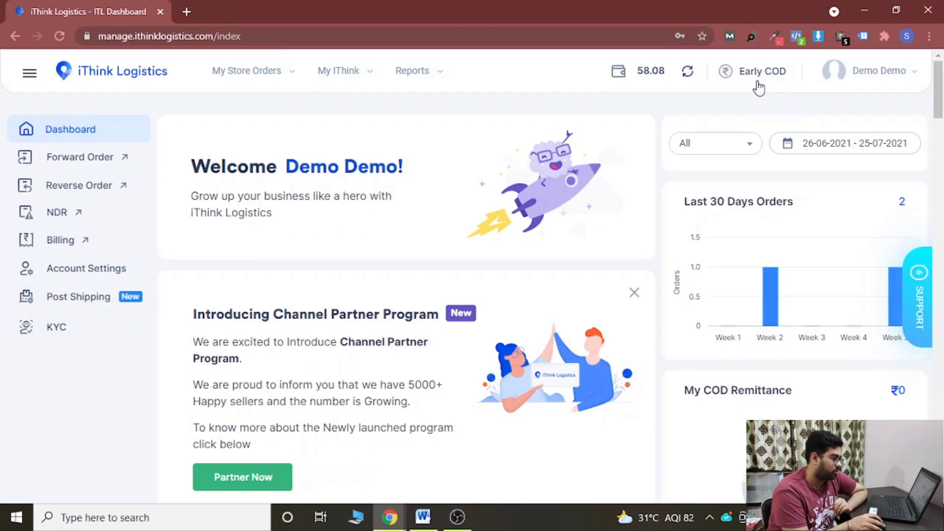
pyautogui.moveTo(861, 77)
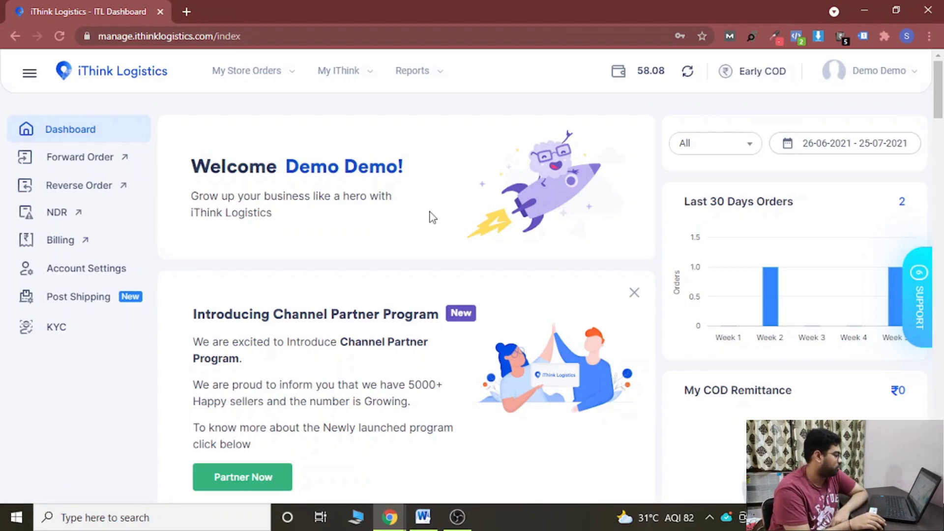
# Step: Examine the dashboard's Today's Order, Orders to Fullfill, COD Remittance and Non-Delivery Report summaries
pyautogui.scroll(-7, 432, 217)
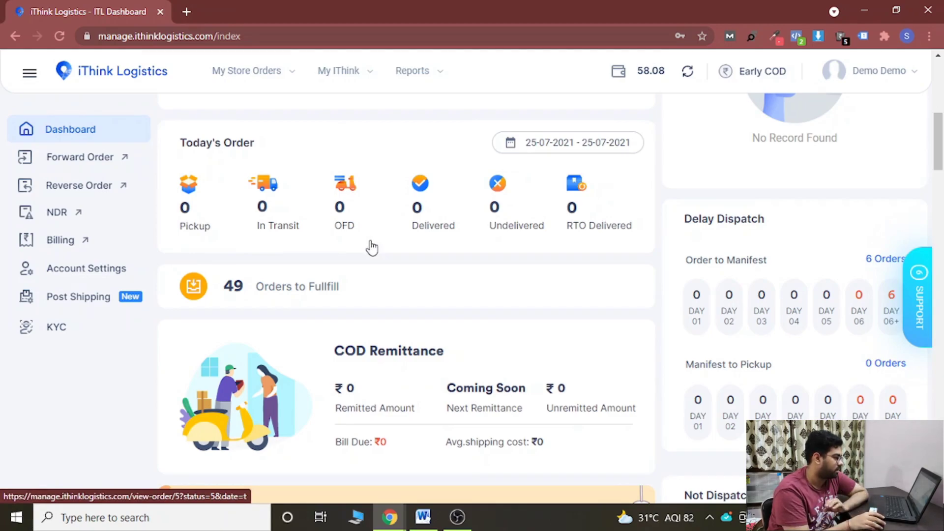
pyautogui.scroll(-2, 372, 248)
pyautogui.scroll(2, 372, 248)
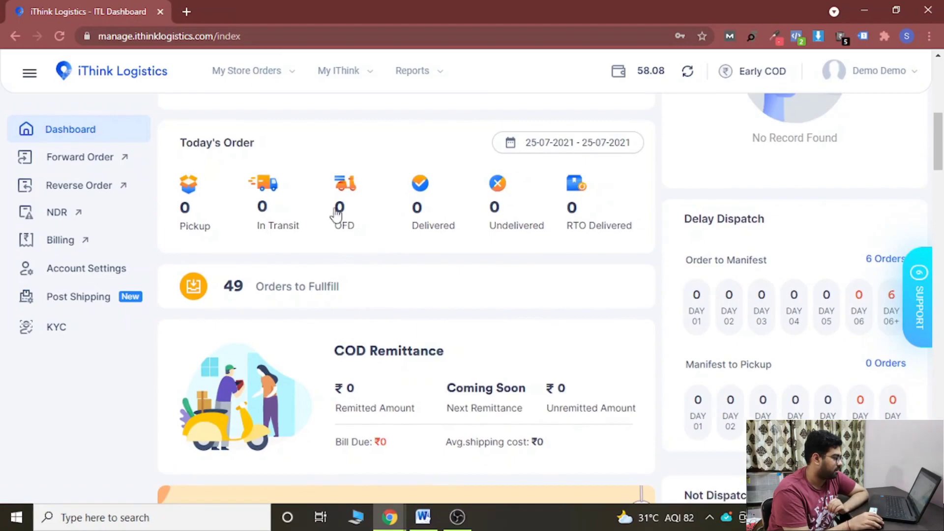
pyautogui.scroll(-2, 373, 243)
pyautogui.scroll(2, 584, 133)
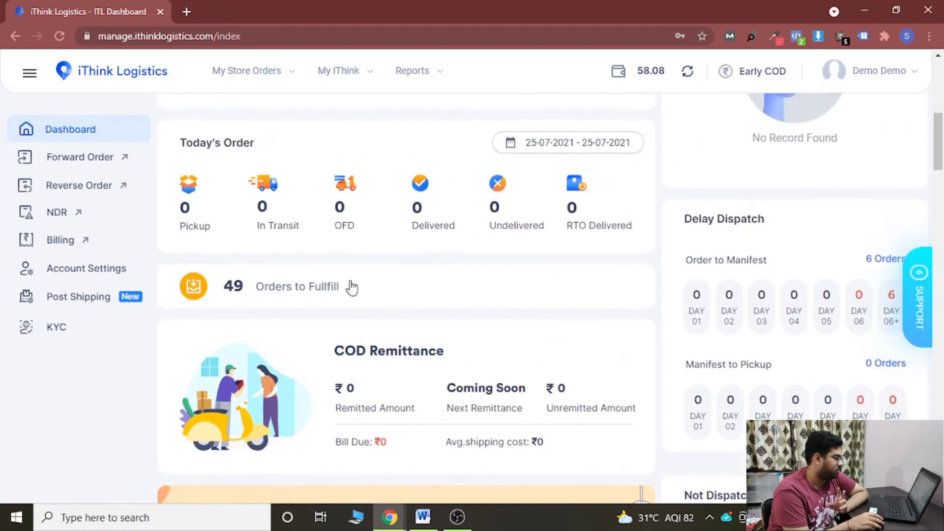
pyautogui.scroll(-2, 354, 287)
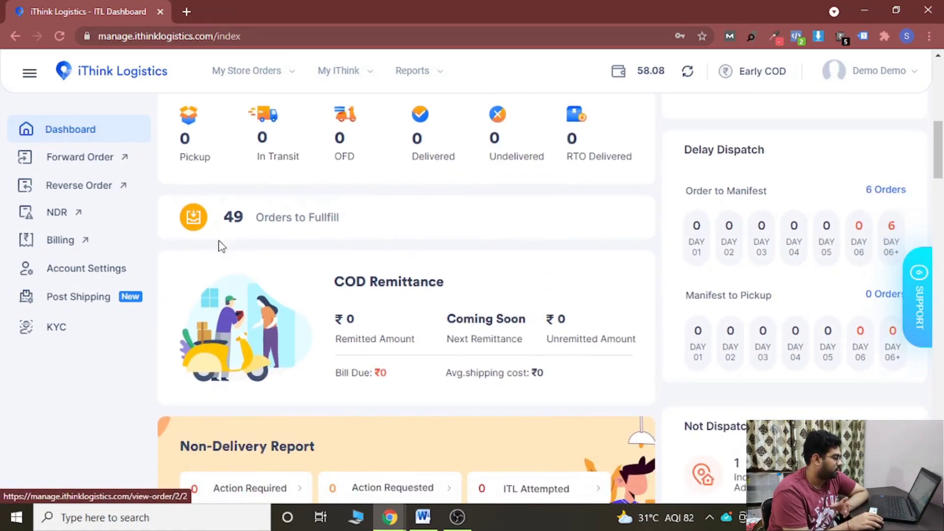
pyautogui.scroll(-4, 290, 254)
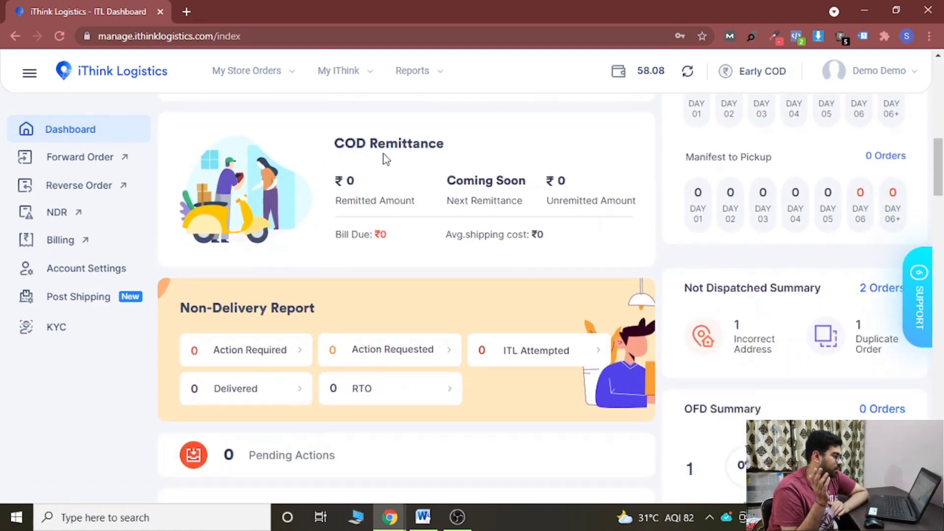
pyautogui.scroll(-2, 335, 187)
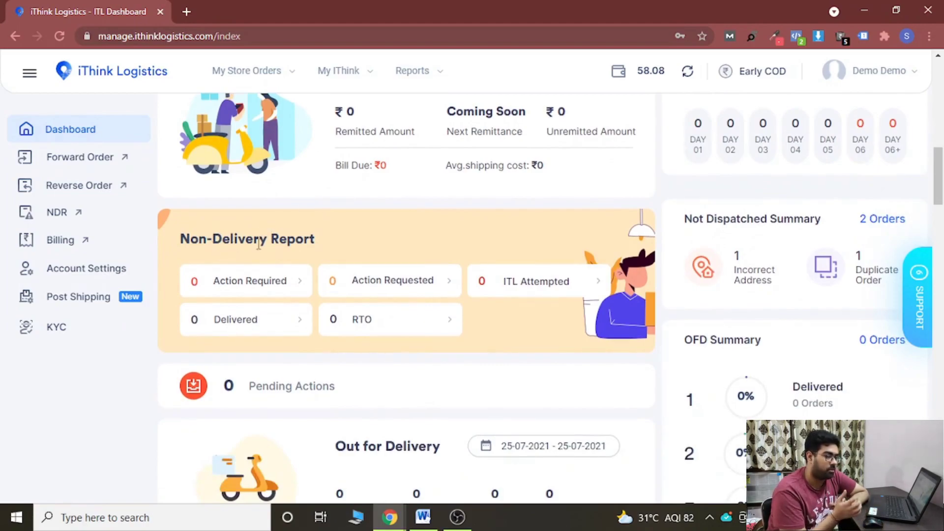
pyautogui.scroll(-3, 257, 245)
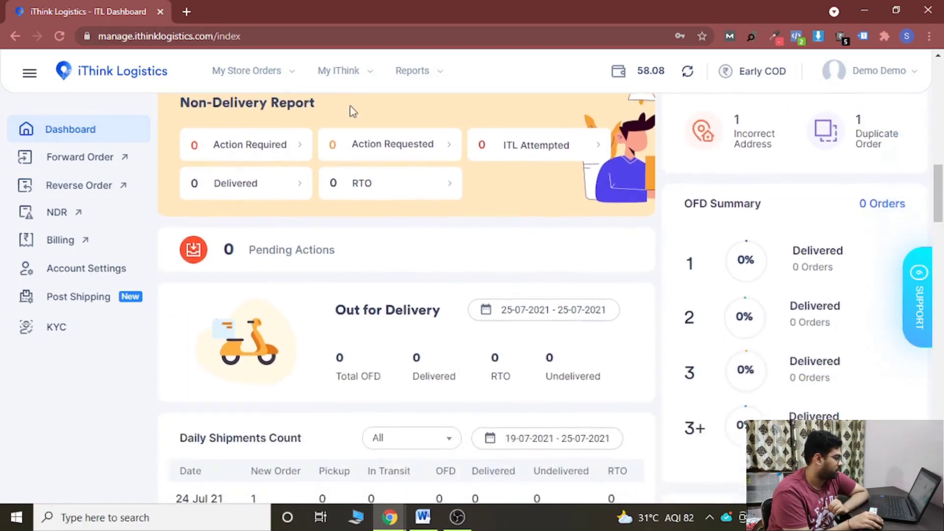
# Step: Review the dashboard's delivery, daily shipment, product popularity, customer satisfaction, carrier performance, processing time and shipment ageing sections
pyautogui.scroll(-3, 386, 200)
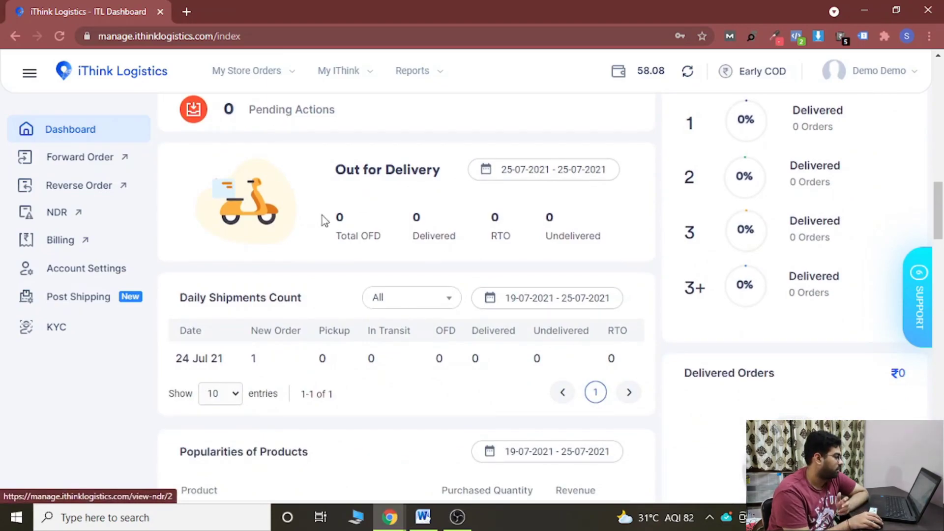
pyautogui.scroll(-1, 325, 221)
pyautogui.scroll(-1, 274, 206)
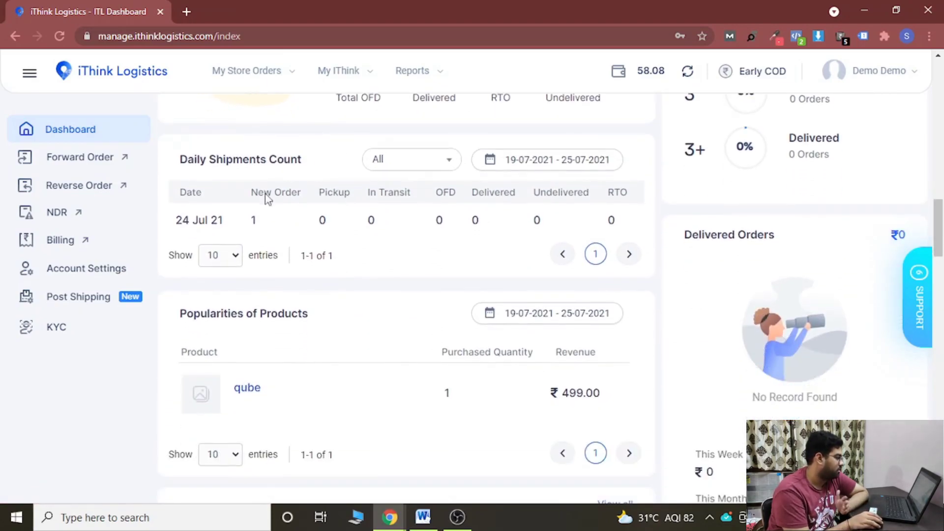
pyautogui.scroll(-2, 340, 243)
pyautogui.scroll(-3, 338, 247)
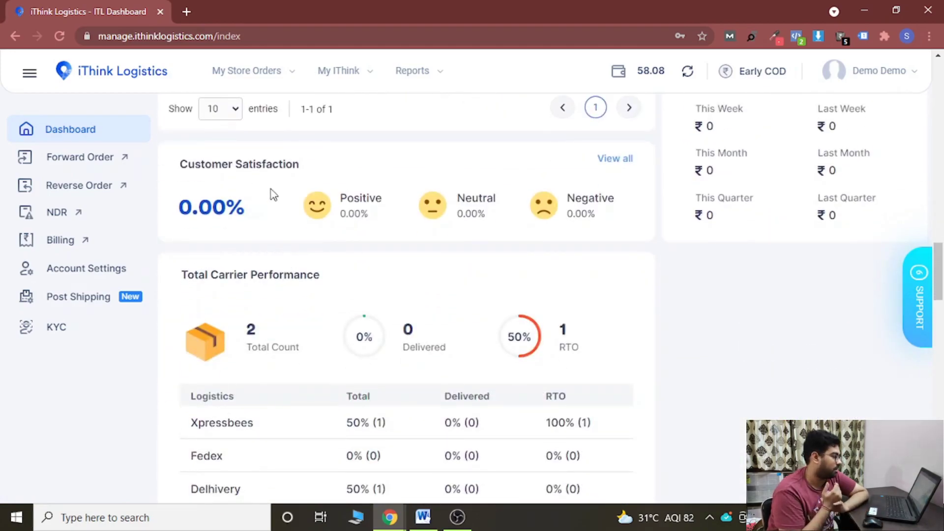
pyautogui.scroll(-2, 333, 202)
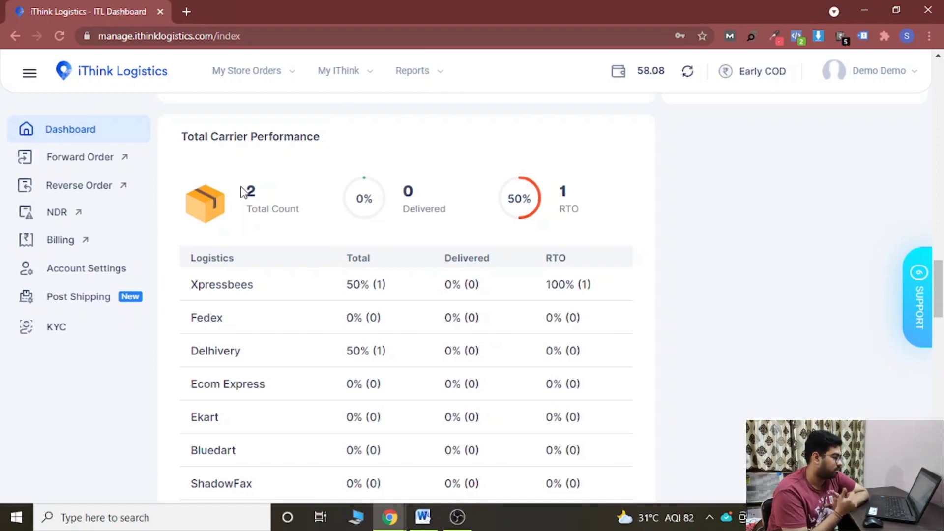
pyautogui.scroll(-3, 409, 321)
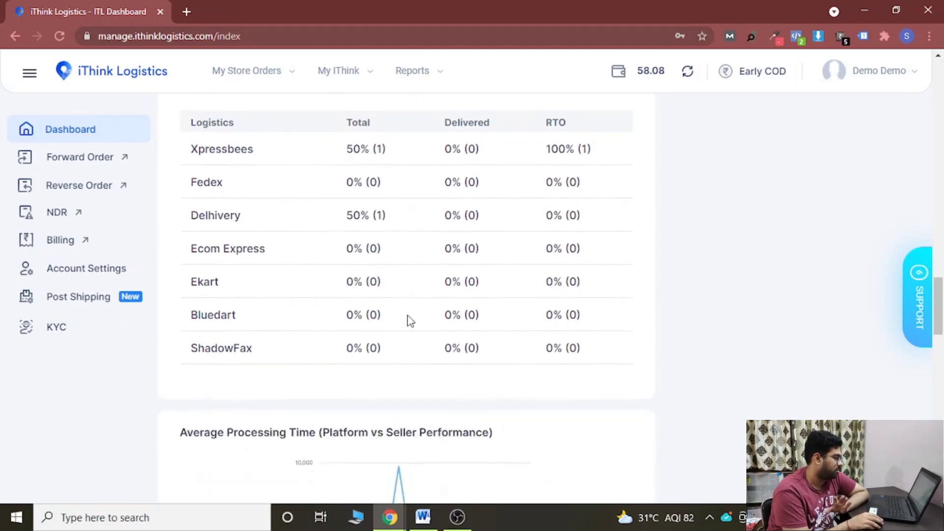
pyautogui.scroll(3, 409, 320)
pyautogui.scroll(-15, 411, 321)
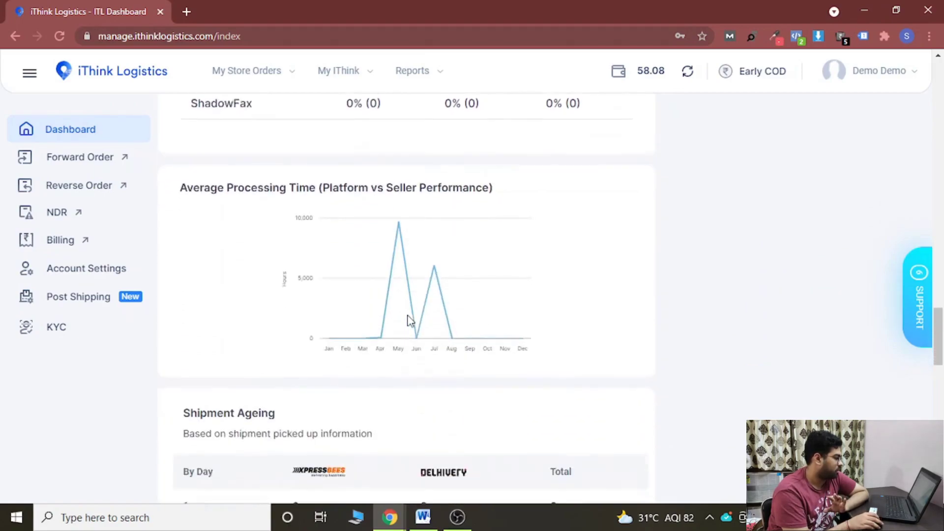
pyautogui.scroll(-2, 420, 308)
pyautogui.scroll(12, 421, 307)
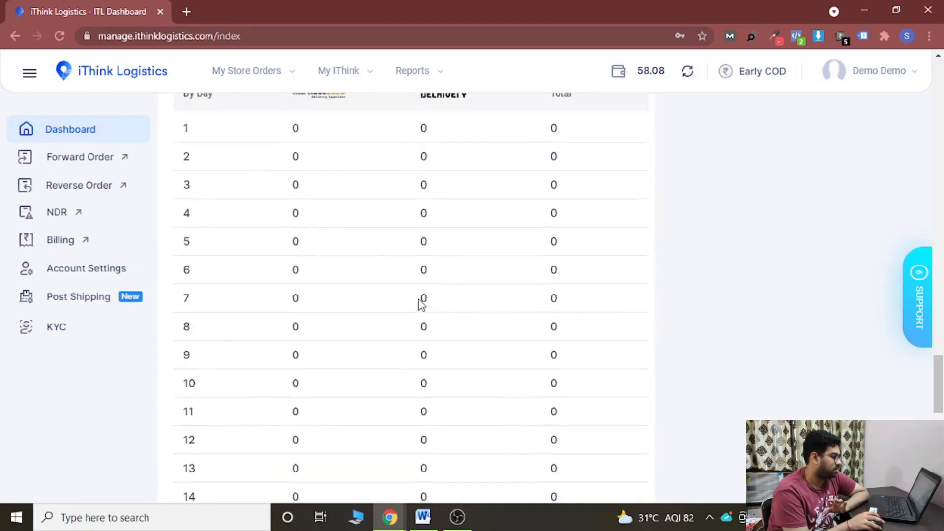
# Step: Examine the dashboard's side column of order statistics, from Last 30 Days Orders to Delivered Orders, and return to the page start
pyautogui.scroll(8, 420, 305)
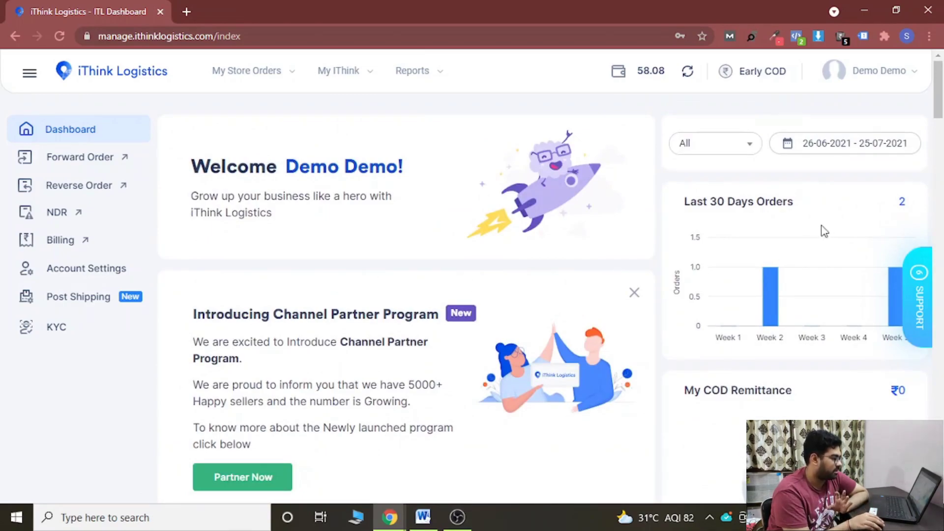
pyautogui.scroll(-4, 822, 231)
pyautogui.scroll(3, 819, 234)
pyautogui.scroll(-6, 820, 241)
pyautogui.scroll(-20, 823, 248)
pyautogui.scroll(10, 824, 248)
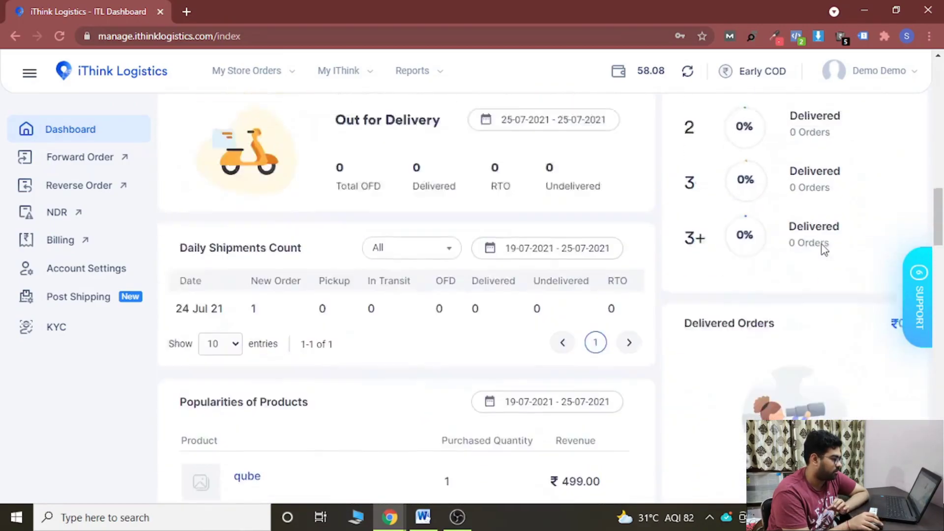
pyautogui.scroll(14, 824, 247)
pyautogui.scroll(5, 824, 246)
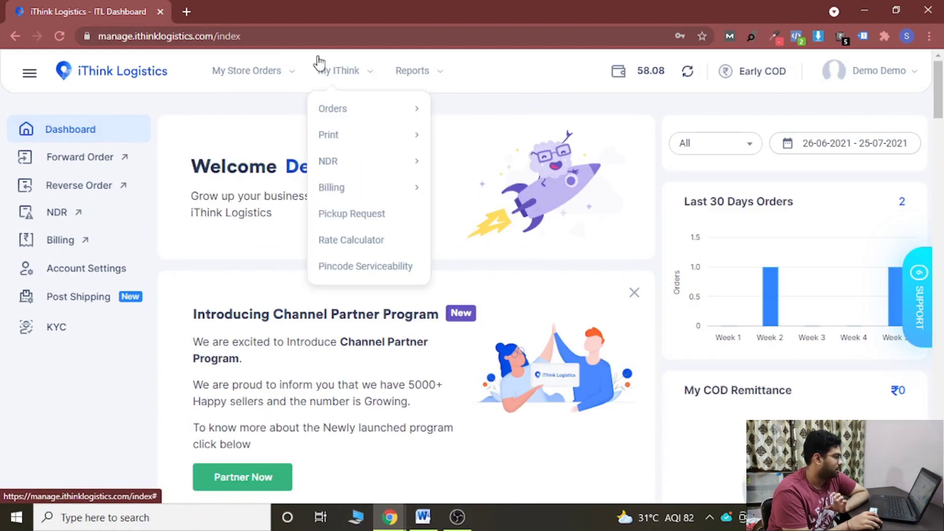
# Step: Reopen the main menu to check its NDR, Tools, Account Settings and Support shortcuts, and close it
pyautogui.click(30, 75)
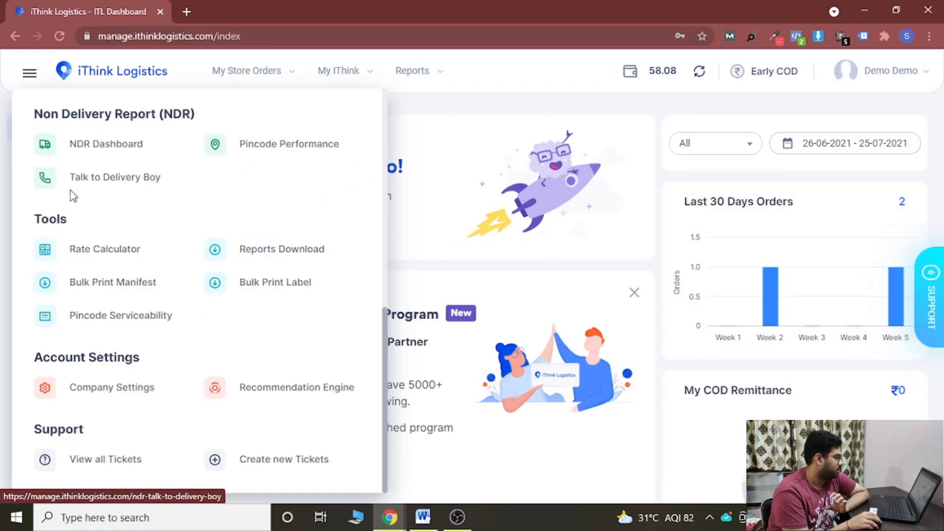
pyautogui.scroll(10, 70, 194)
pyautogui.click(31, 74)
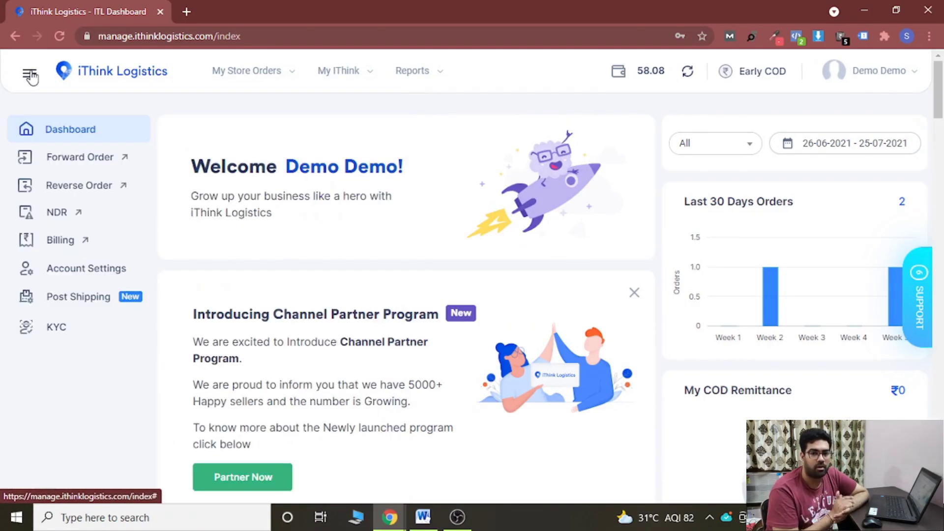